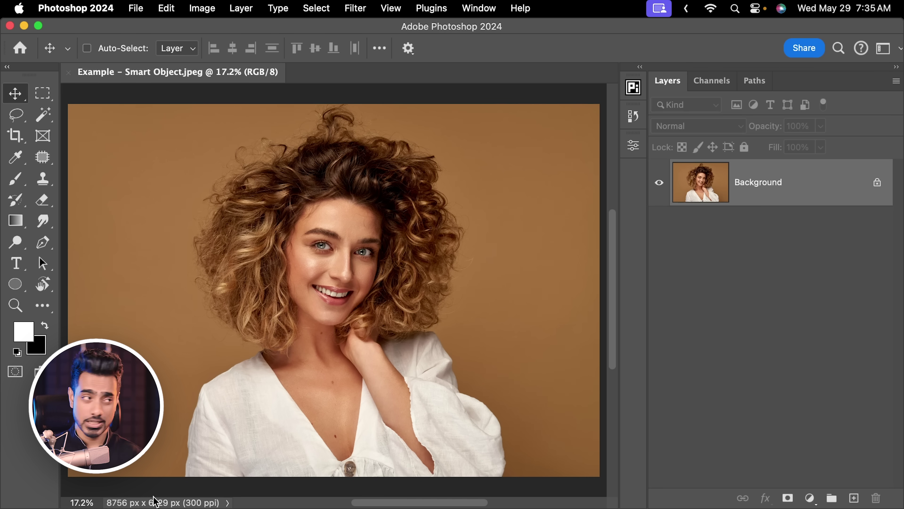
Resize the portrait to 1200 px wide (1200 × 840 px at 300 ppi) and fit it in the window
click(202, 8)
click(218, 114)
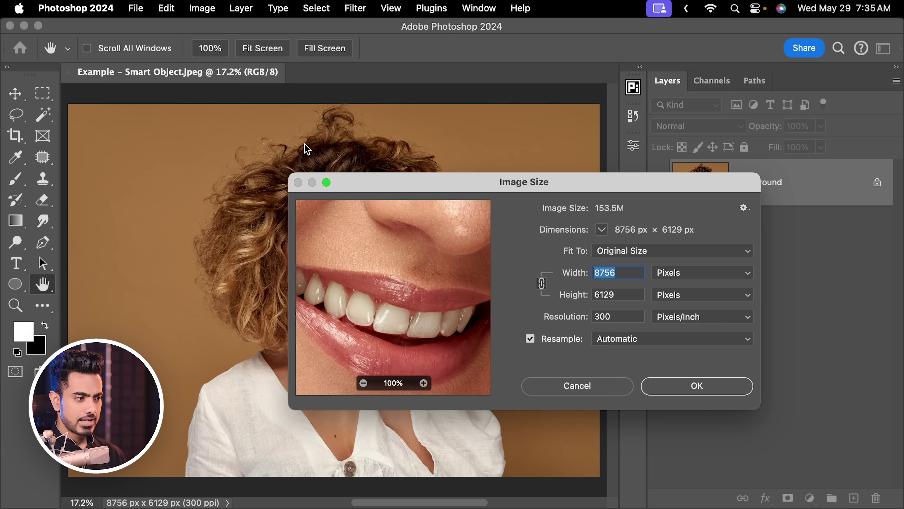
text(1200)
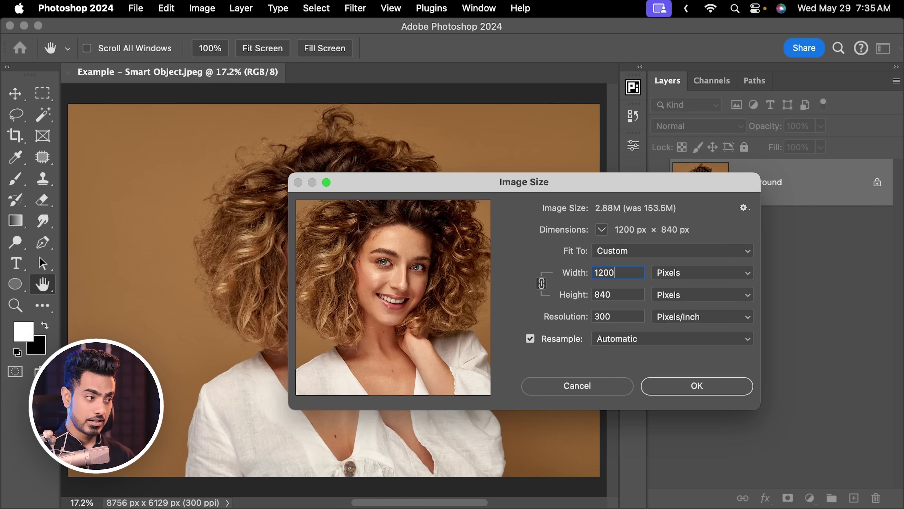
key(super+z)
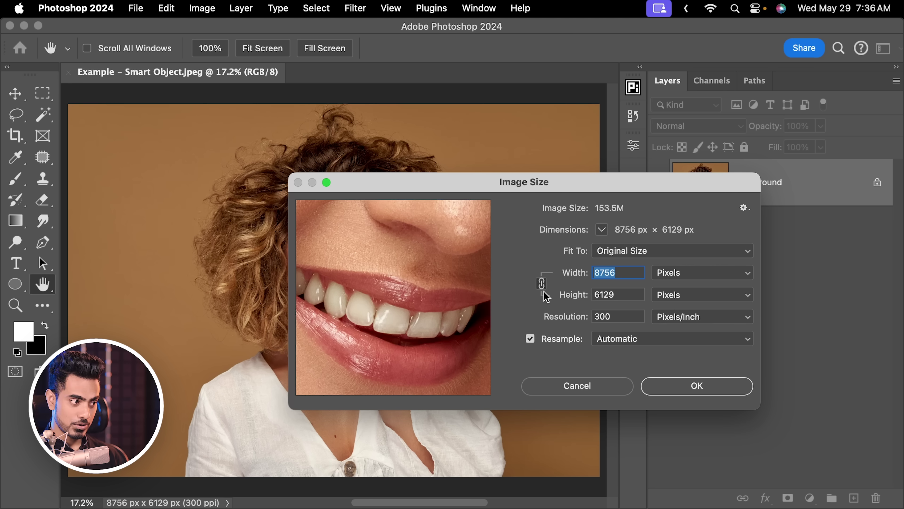
text(1200)
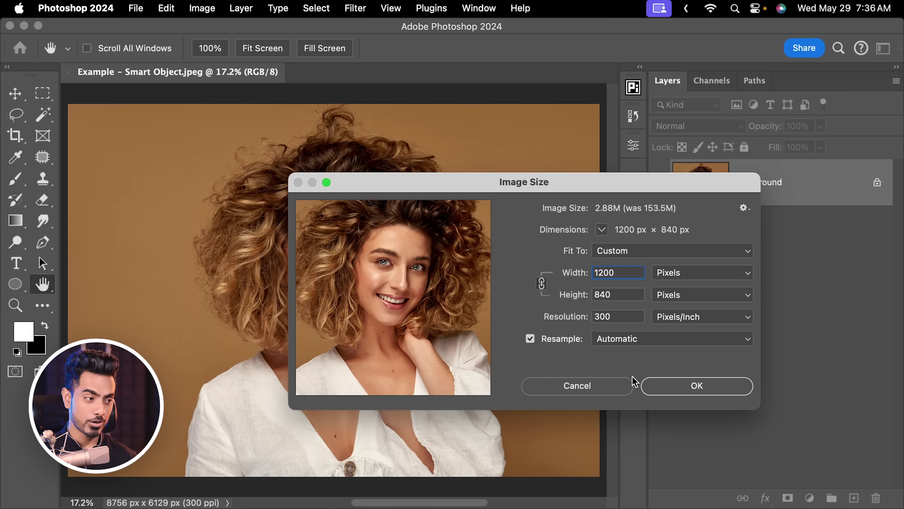
click(693, 386)
key(super+0)
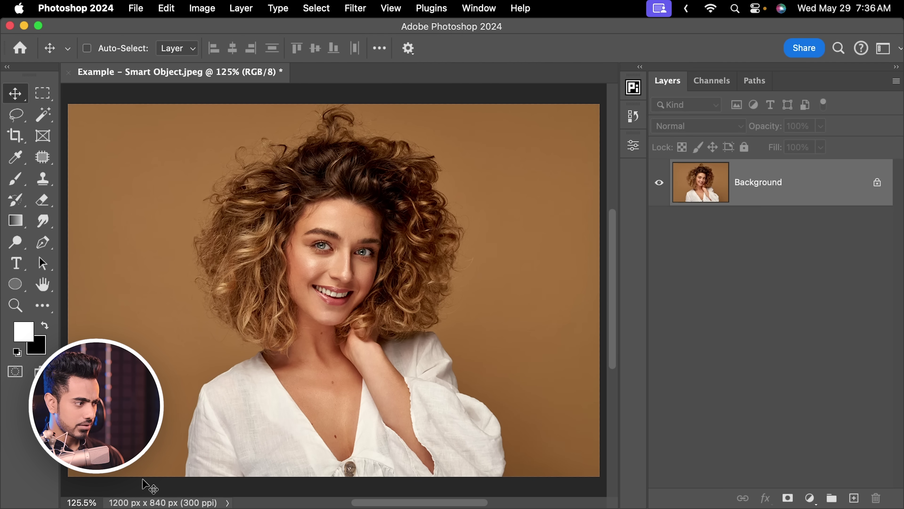
Zoom in on the face to inspect the resized detail, then undo the Image Size change
drag(334, 261, 369, 250)
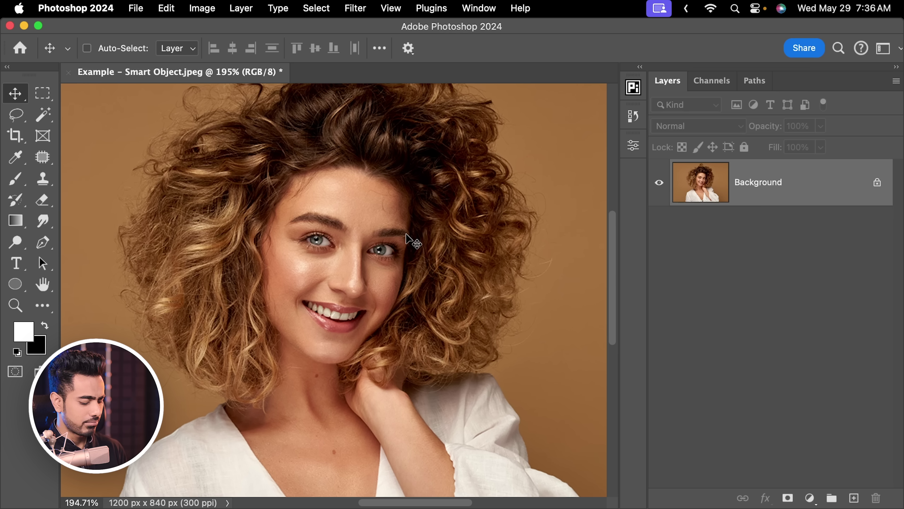
scroll(410, 240, down, 3)
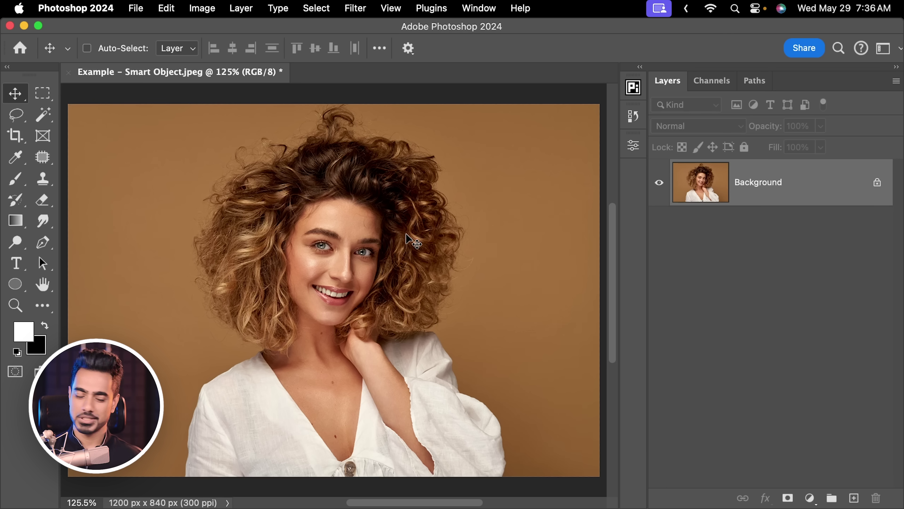
key(super+z)
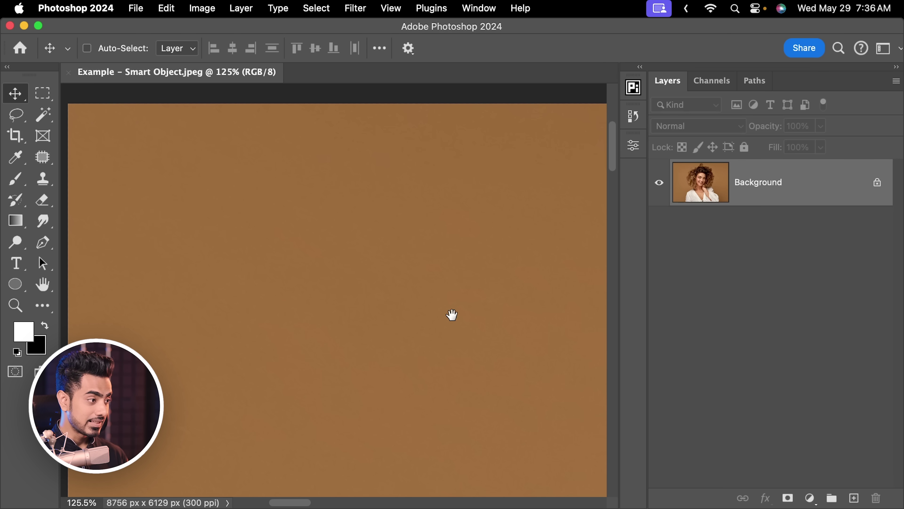
Pan across the restored full-resolution face, then fit the whole photo on screen
drag(452, 315, 354, 258)
scroll(421, 281, down, 5)
drag(442, 299, 221, 224)
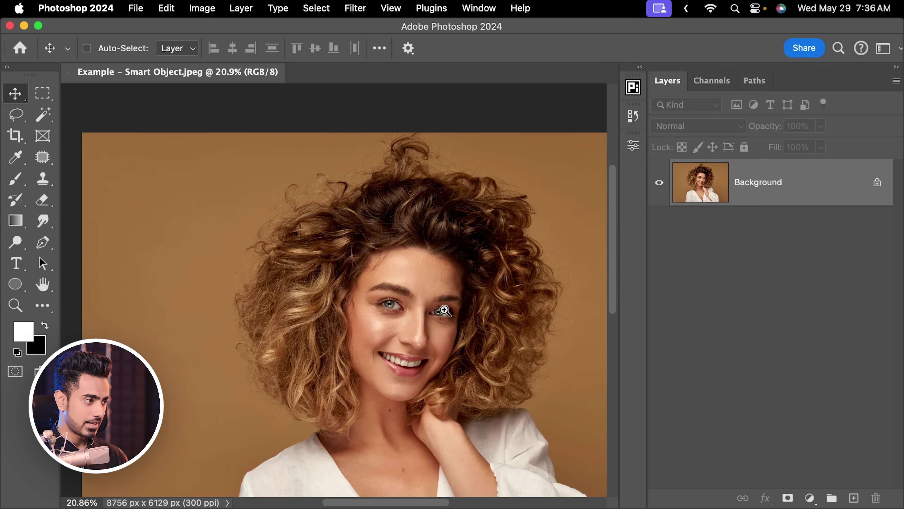
scroll(448, 263, up, 5)
drag(448, 262, 449, 259)
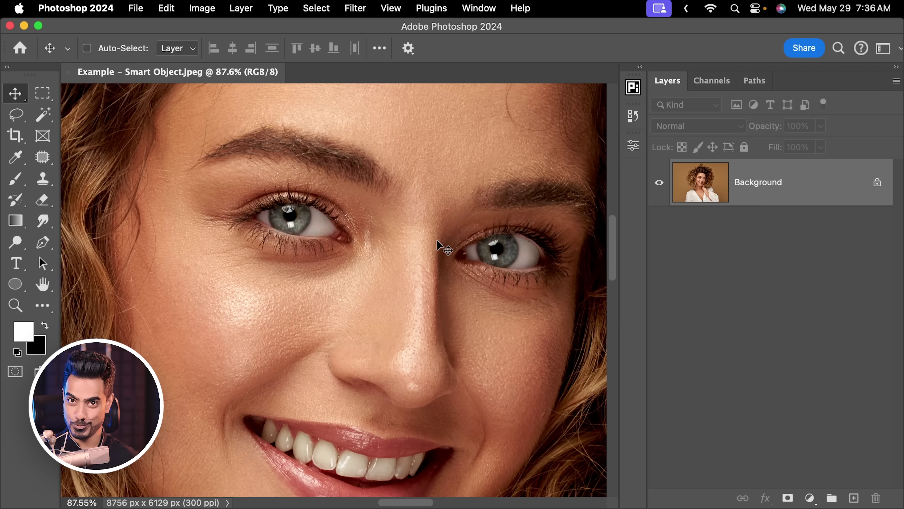
key(super+0)
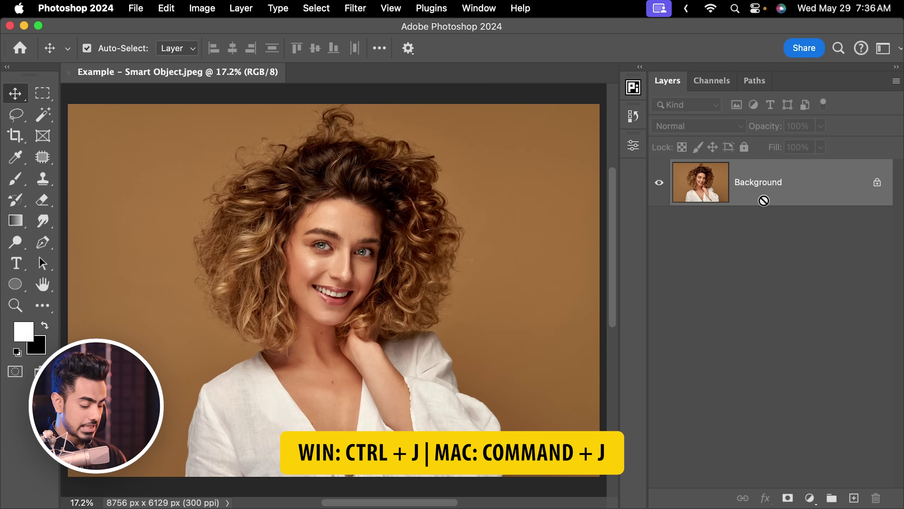
Duplicate Background as Layer 1 and convert Layer 1 to a smart object
key(super+j)
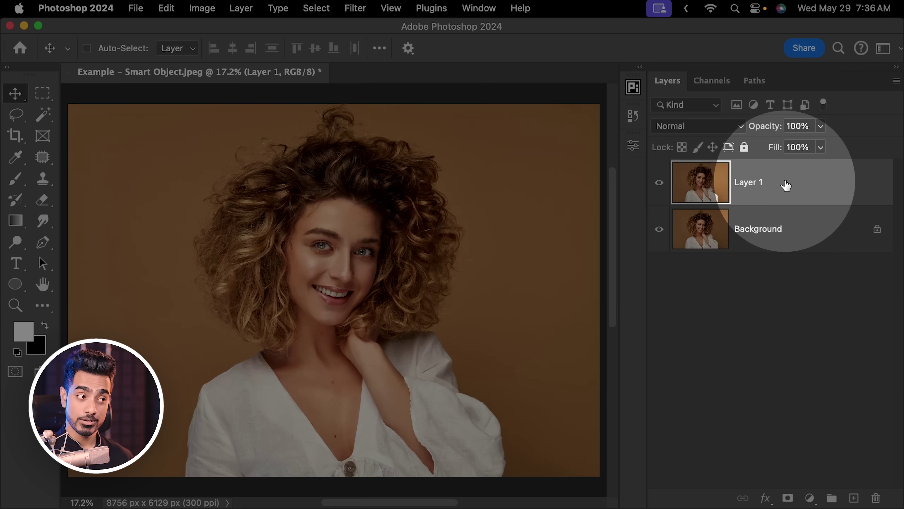
right_click(787, 184)
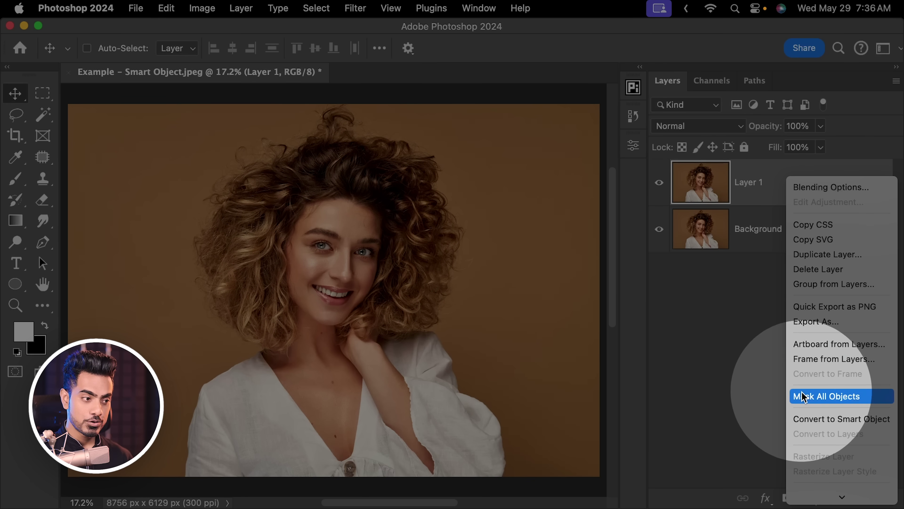
click(819, 419)
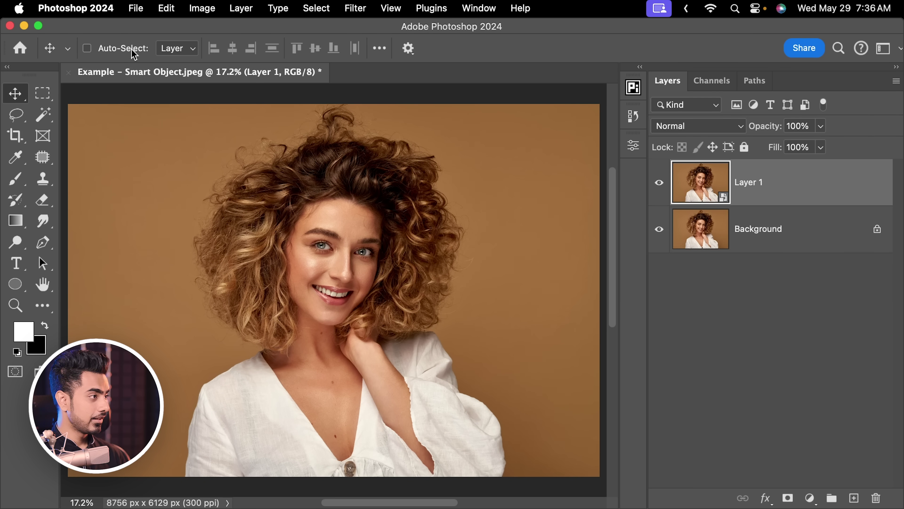
click(204, 10)
click(235, 113)
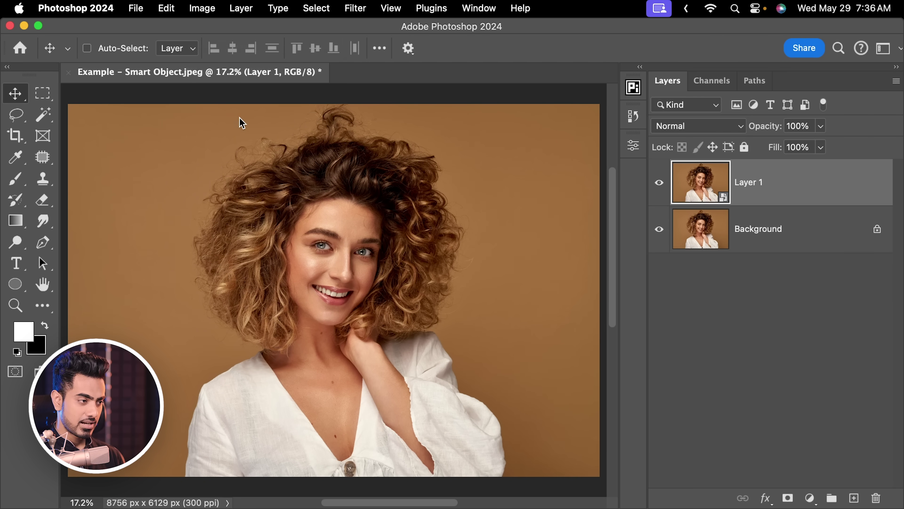
Resize the document to 1200 px wide and fit it on screen
text(1200)
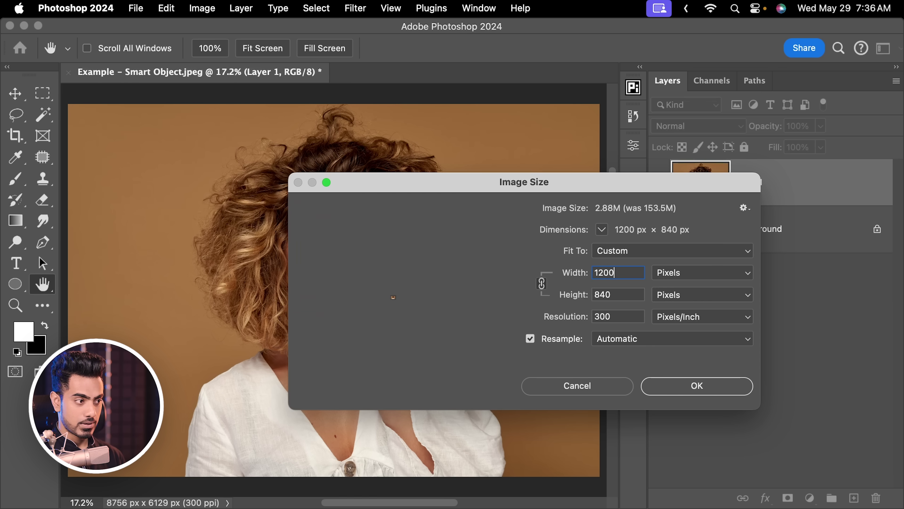
click(696, 386)
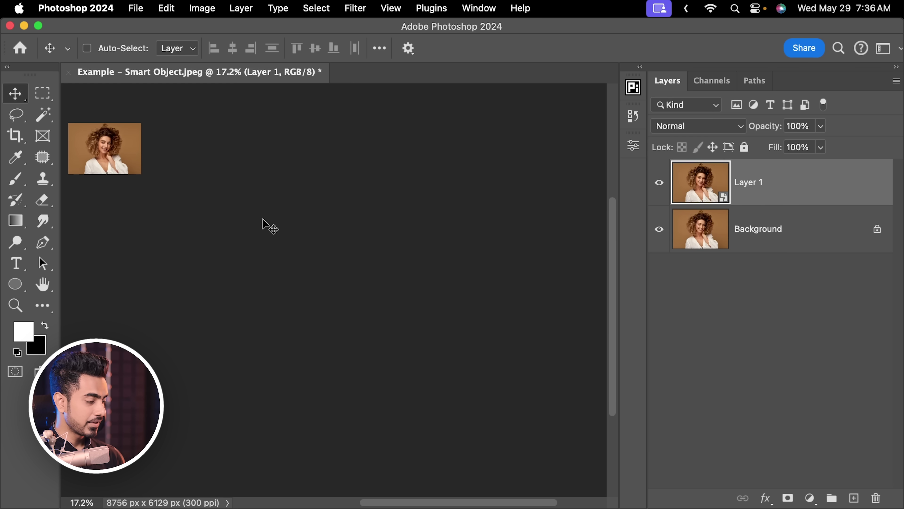
key(super+0)
Zoom in and pan across the face to inspect the grainy, jagged smart-object detail
scroll(387, 247, up, 5)
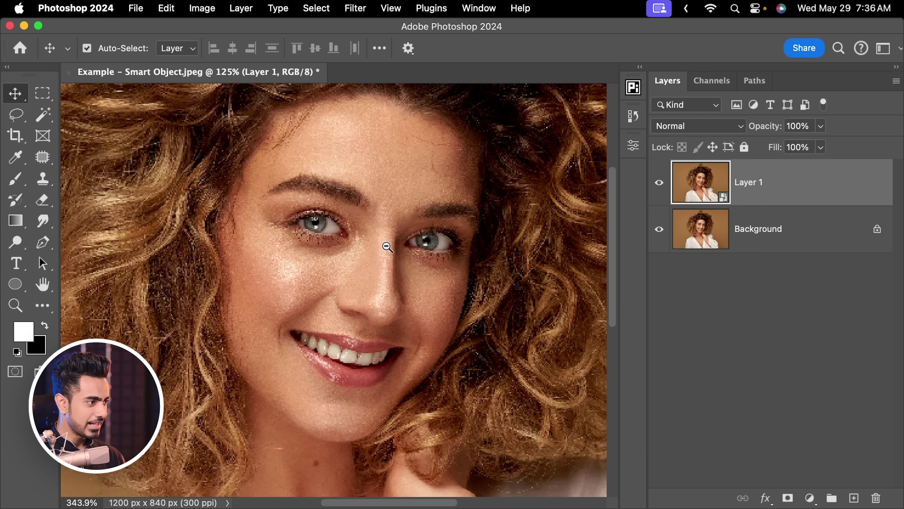
scroll(388, 247, up, 1)
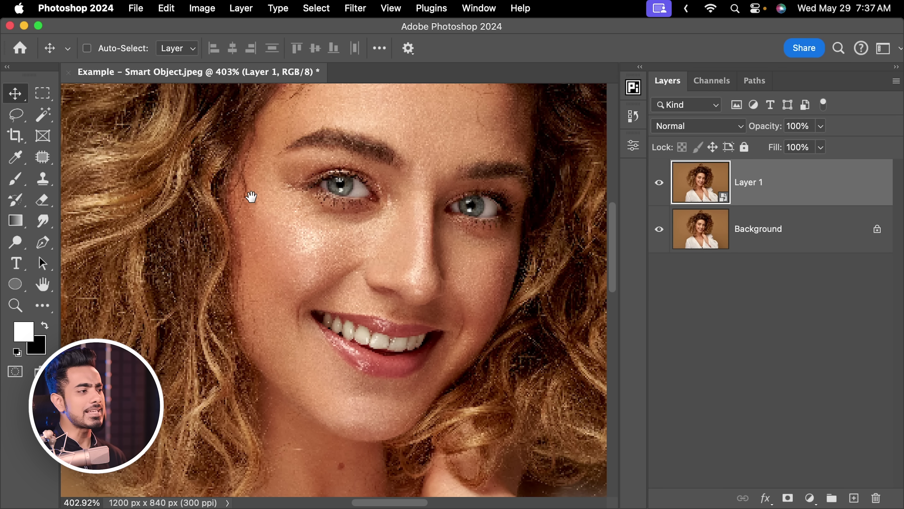
drag(486, 152, 445, 295)
scroll(445, 294, down, 3)
scroll(450, 259, up, 2)
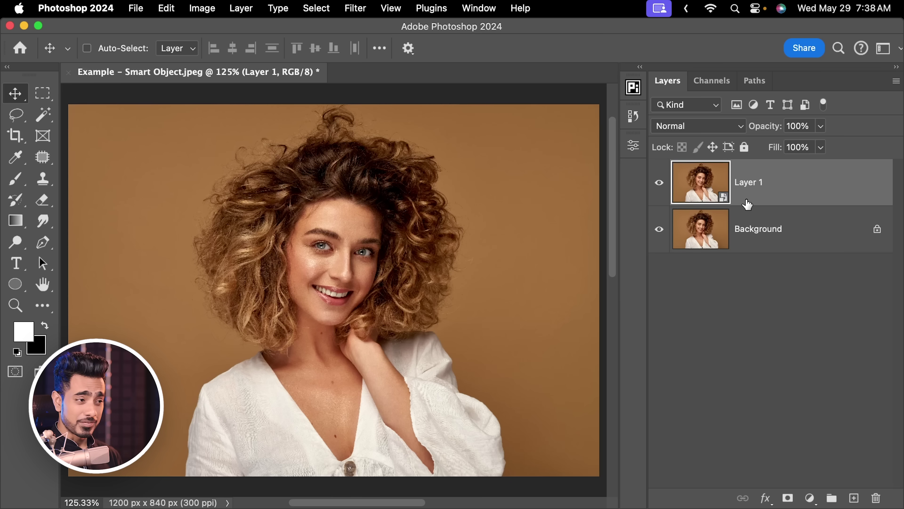
scroll(393, 242, up, 5)
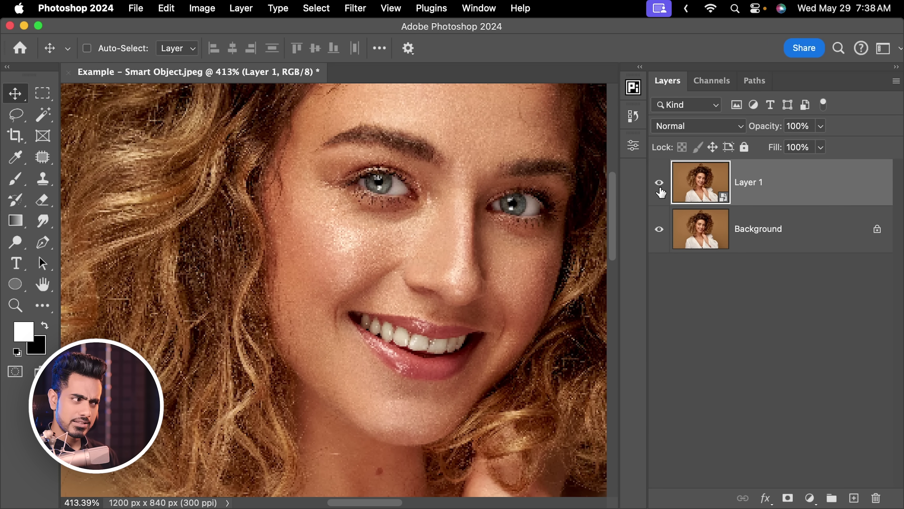
Hide Layer 1 to reveal the smooth Background, then toggle it to compare quality
click(660, 189)
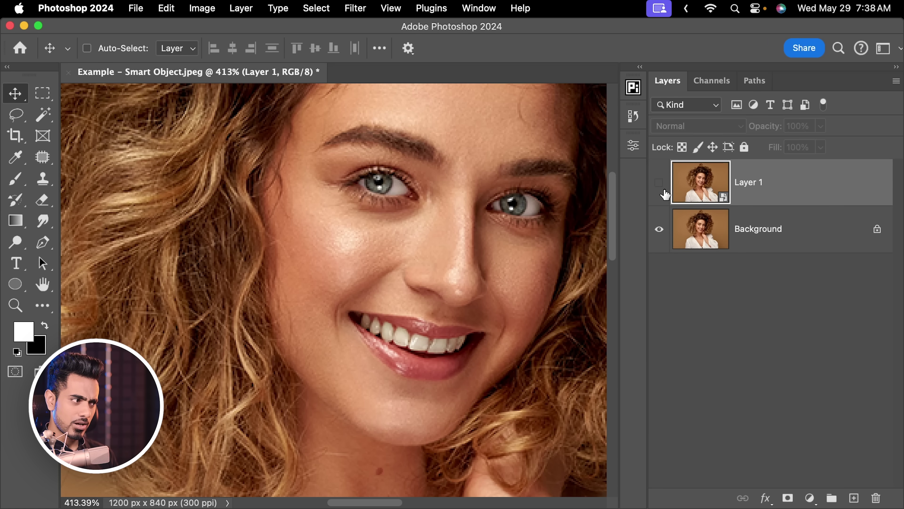
click(729, 227)
scroll(458, 234, down, 3)
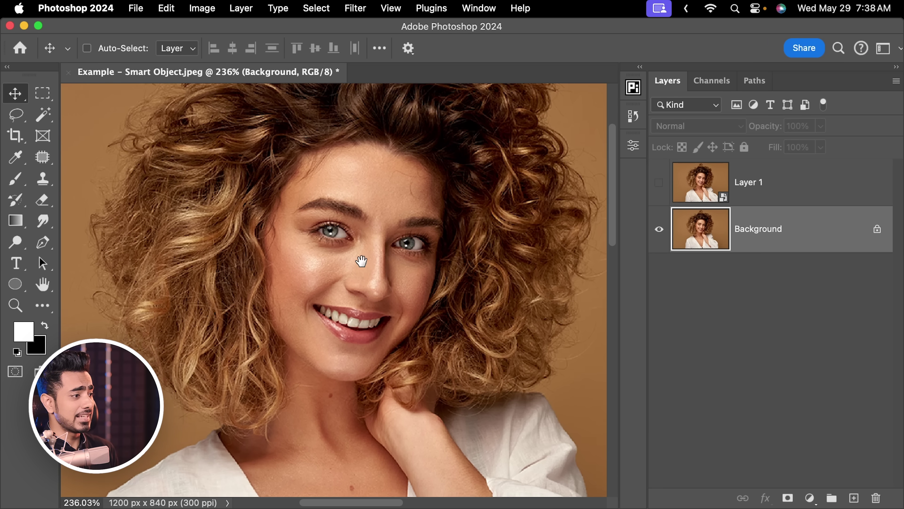
click(660, 188)
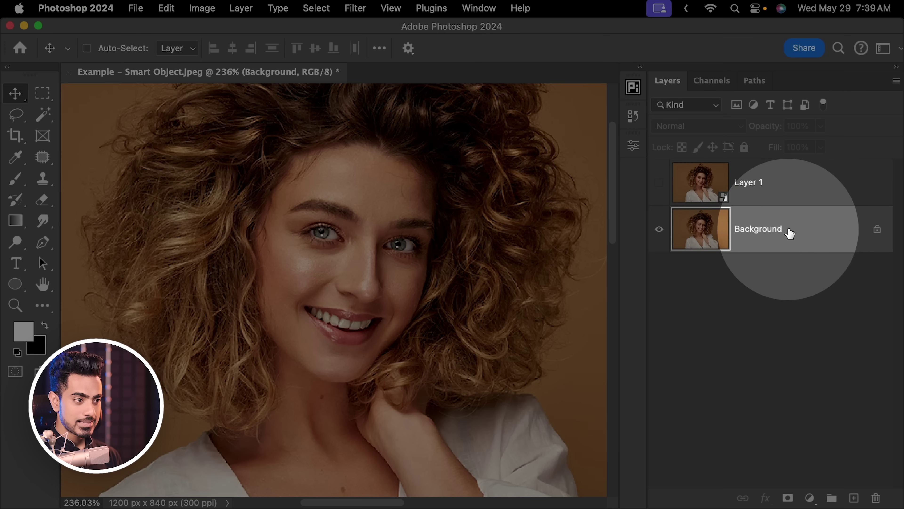
Duplicate the Background layer into a new document
right_click(789, 230)
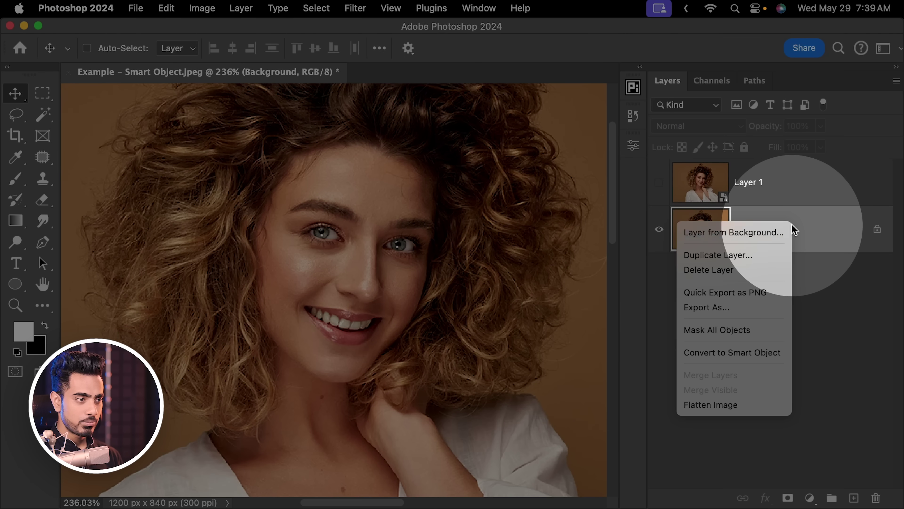
click(718, 255)
click(516, 307)
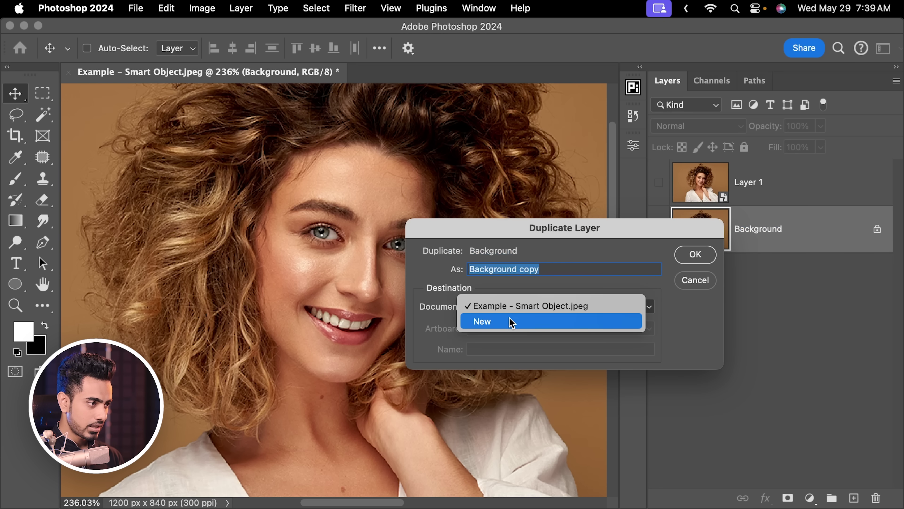
click(511, 319)
click(696, 255)
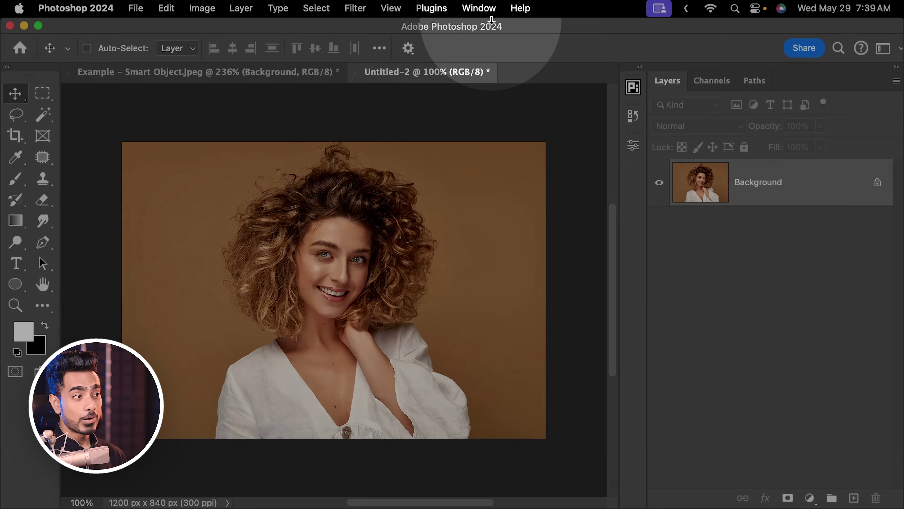
Tile the two documents 2-up Vertical and zoom onto the face in Untitled-2
click(478, 8)
mouse_move(516, 32)
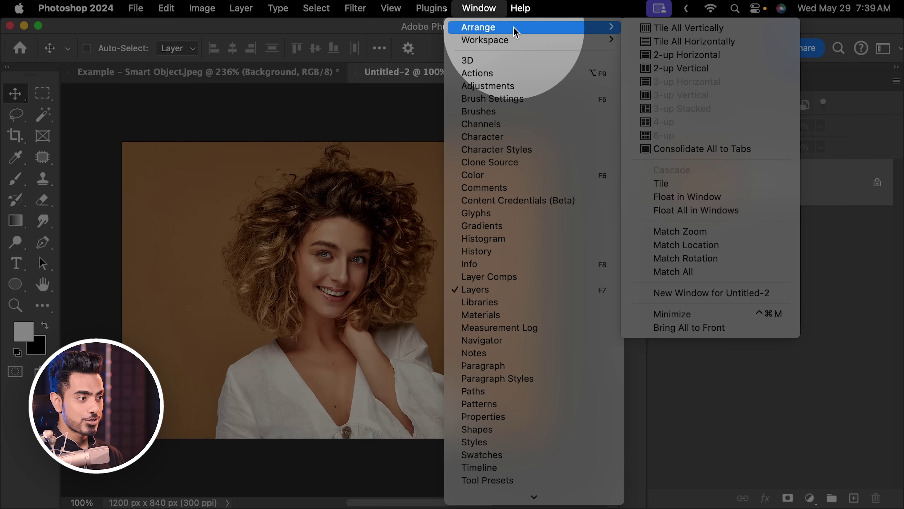
click(681, 68)
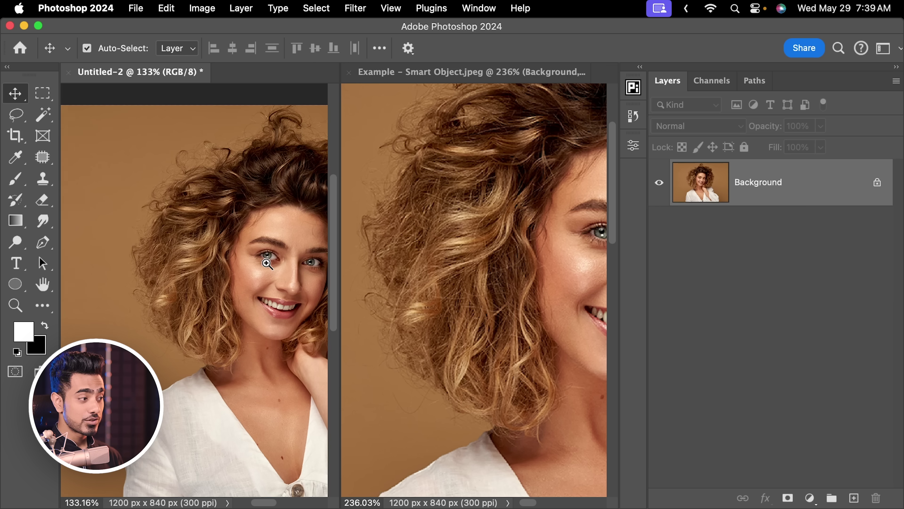
drag(267, 263, 672, 191)
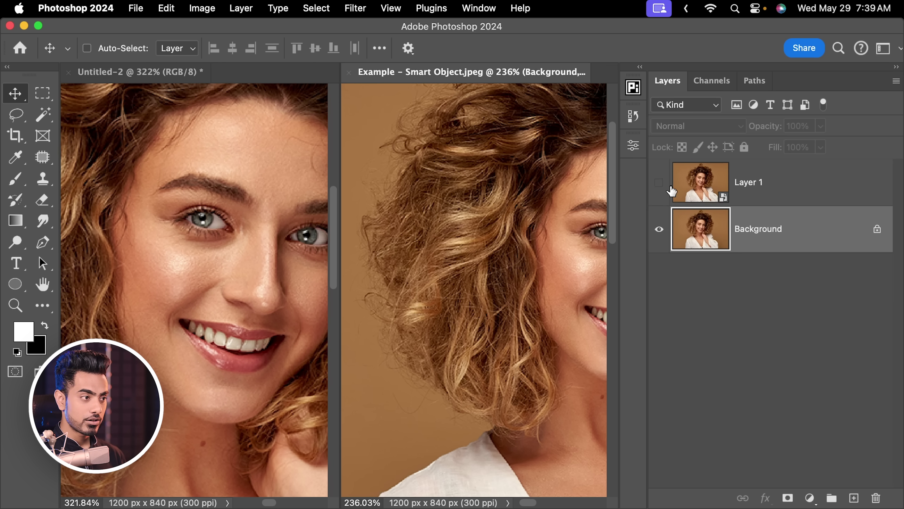
Show Layer 1 in Example again, compare the views, and fit the whole photo on screen
click(659, 182)
drag(476, 238, 497, 275)
scroll(497, 275, up, 5)
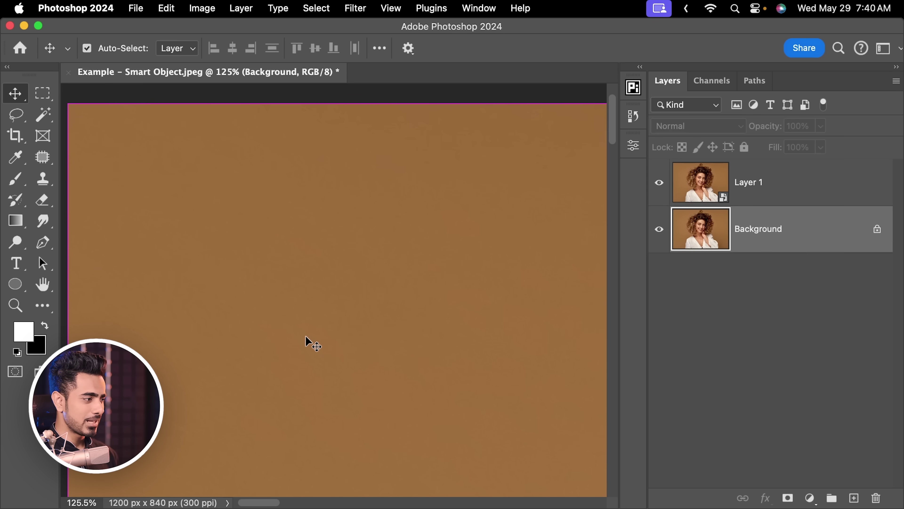
key(super+0)
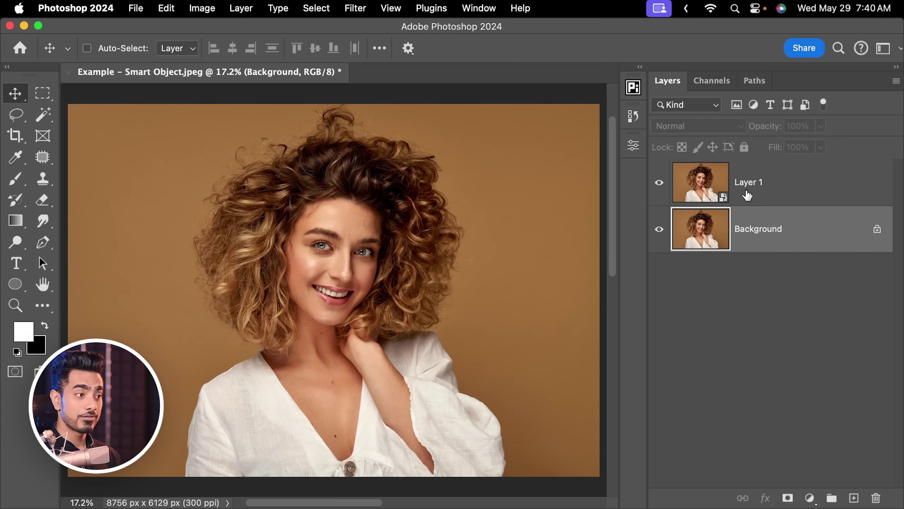
Scale the Layer 1 smart object down to about 16% in the top-left corner and zoom in
click(737, 205)
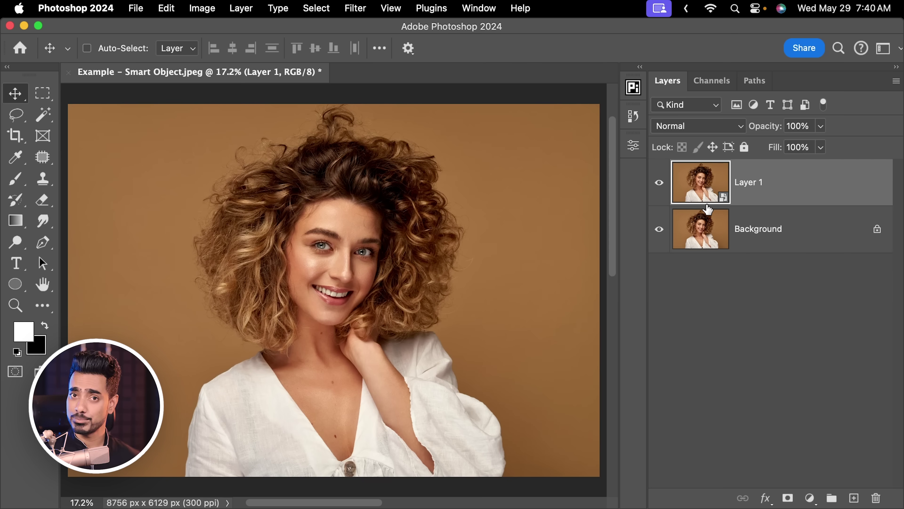
key(super)
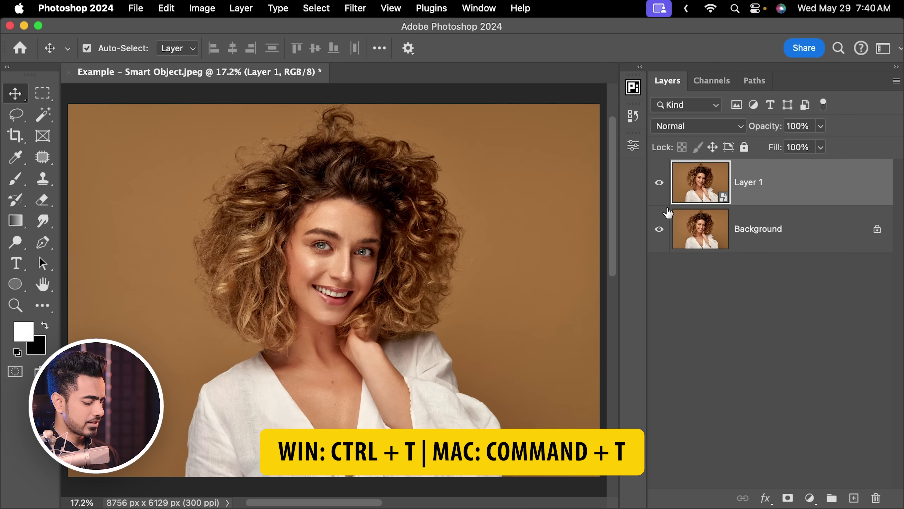
key(super+t)
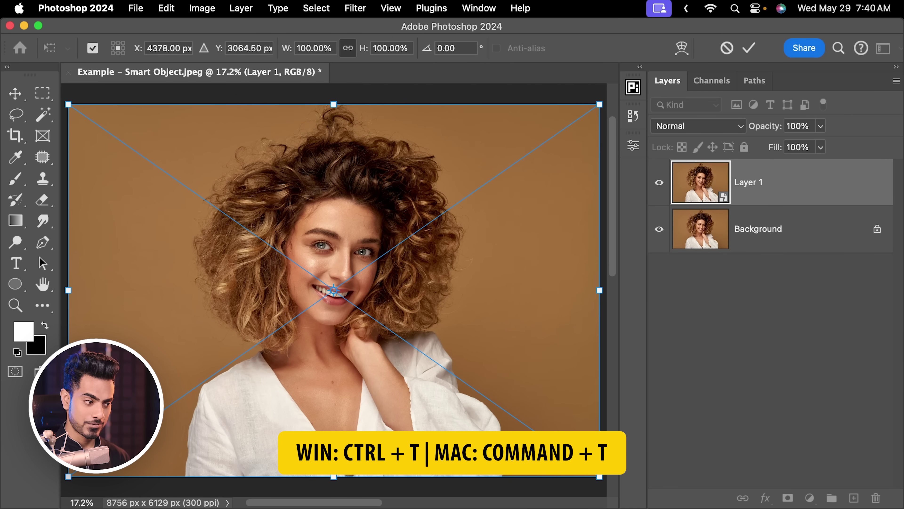
drag(600, 477, 191, 113)
key(Return)
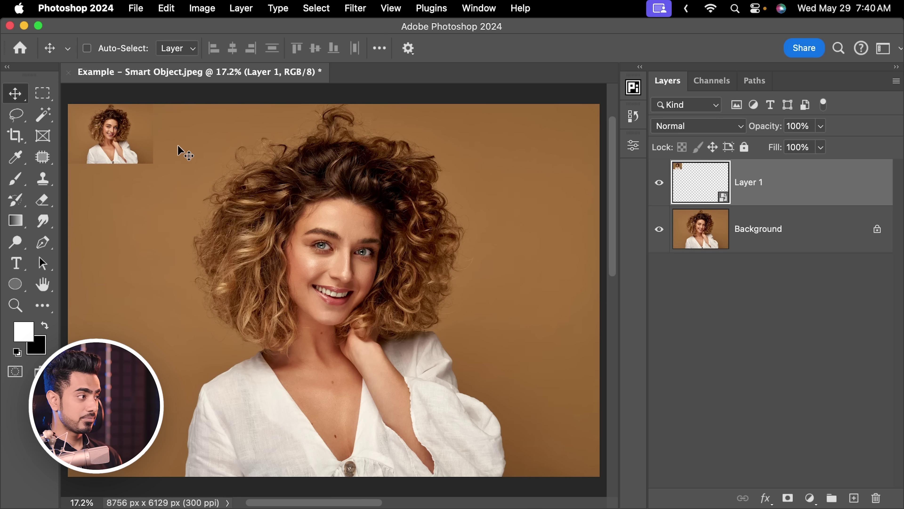
scroll(254, 111, up, 10)
scroll(347, 266, up, 3)
scroll(321, 242, down, 1)
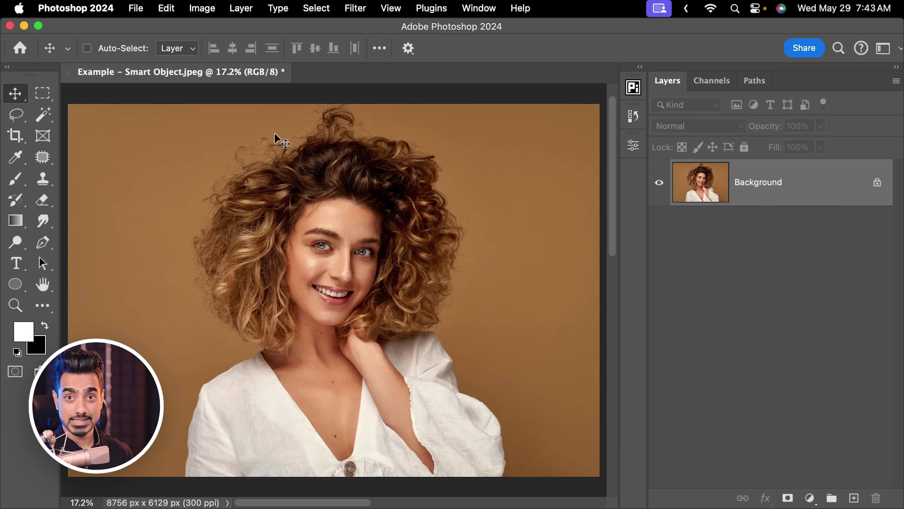
click(209, 11)
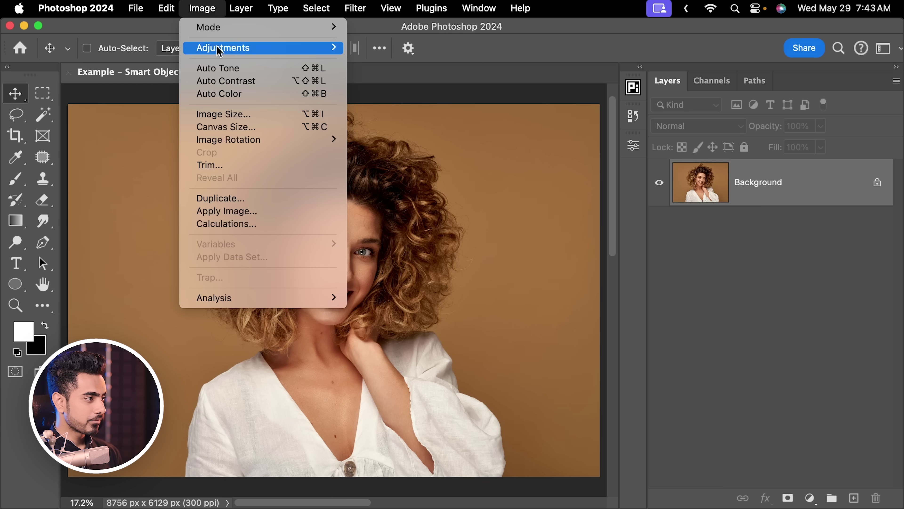
click(235, 115)
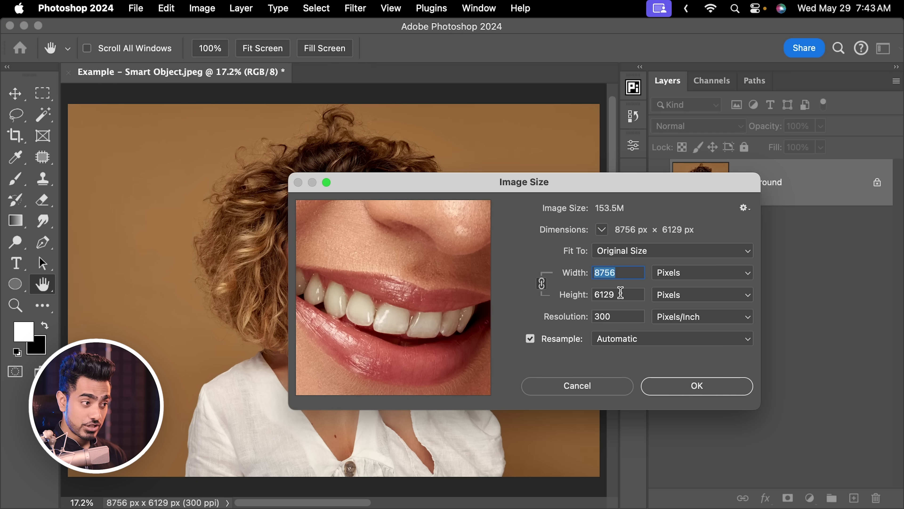
text(1200)
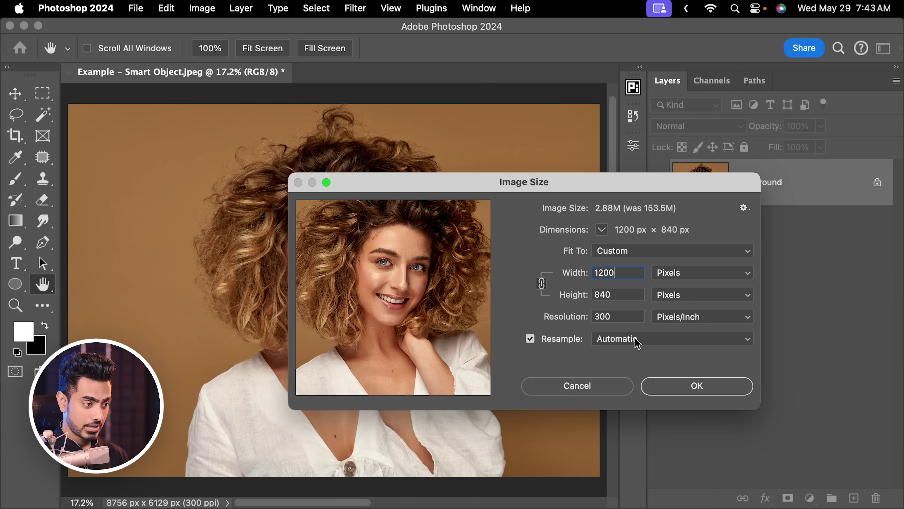
click(637, 343)
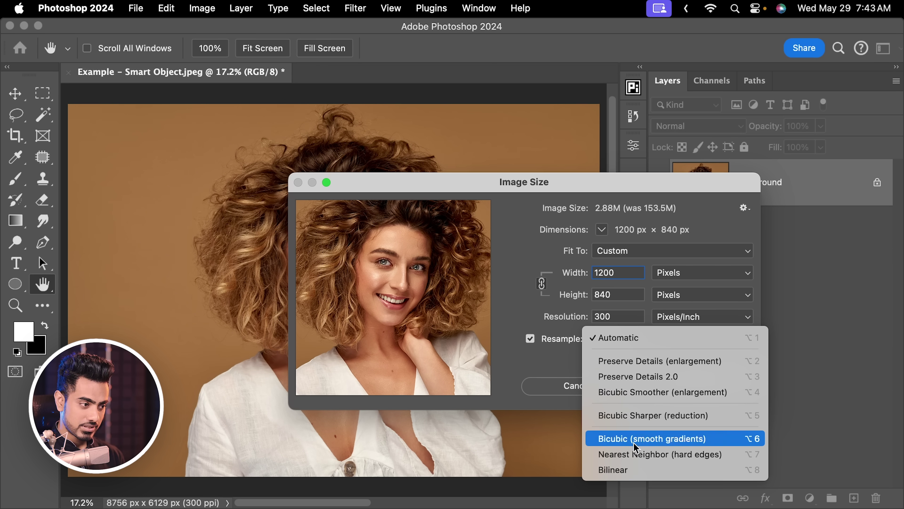
click(640, 459)
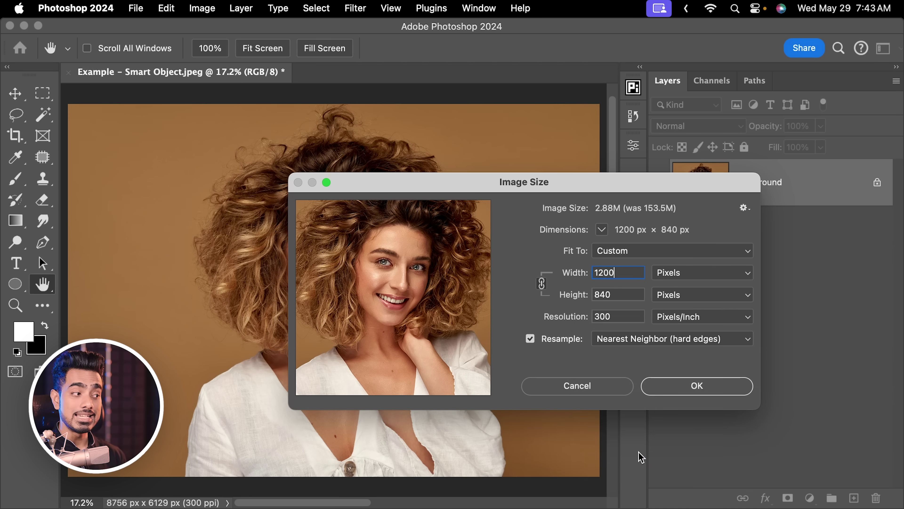
click(697, 390)
key(v)
scroll(233, 115, up, 10)
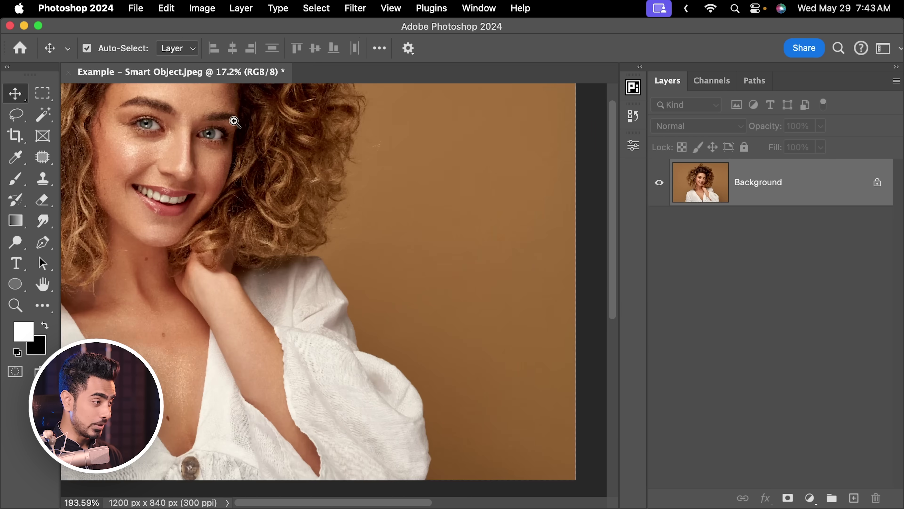
drag(305, 264, 339, 289)
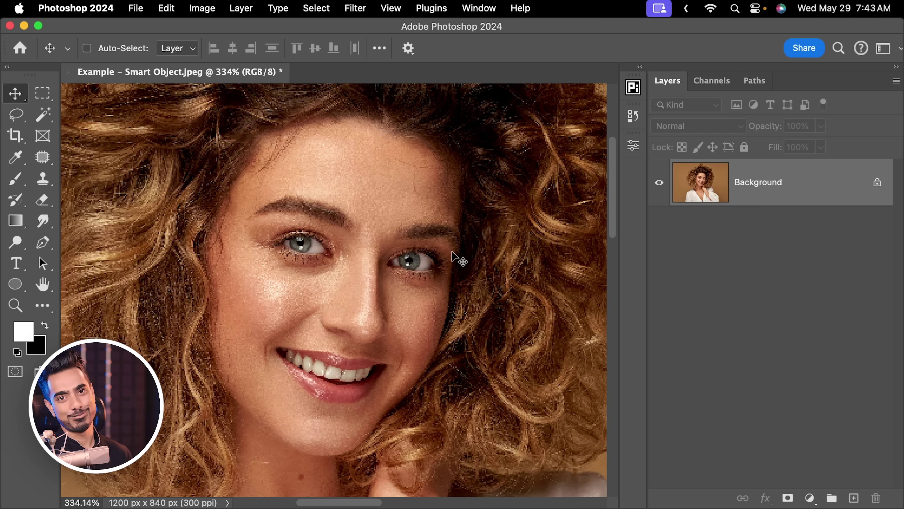
key(super+z)
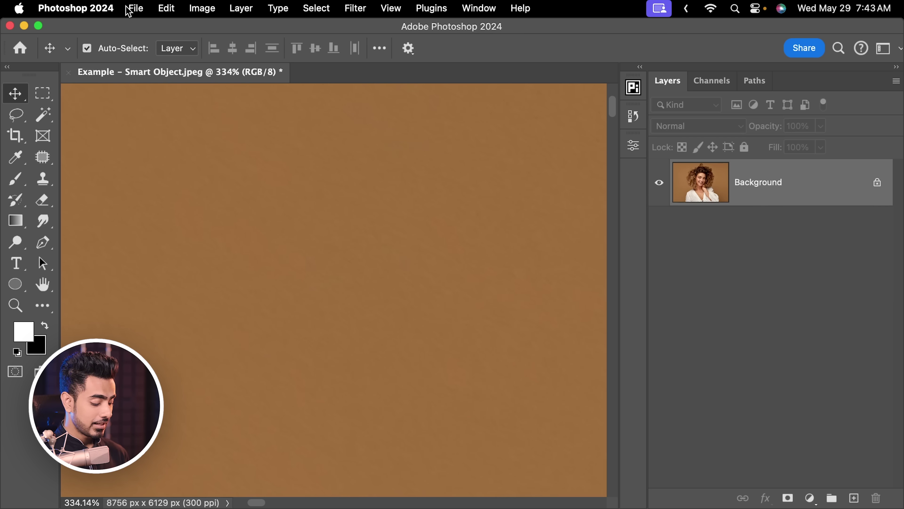
key(super+0)
click(209, 9)
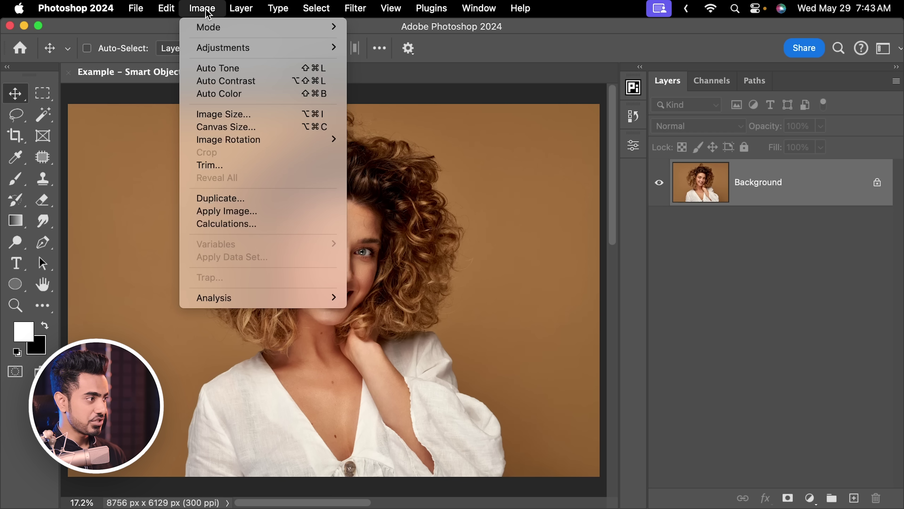
click(253, 114)
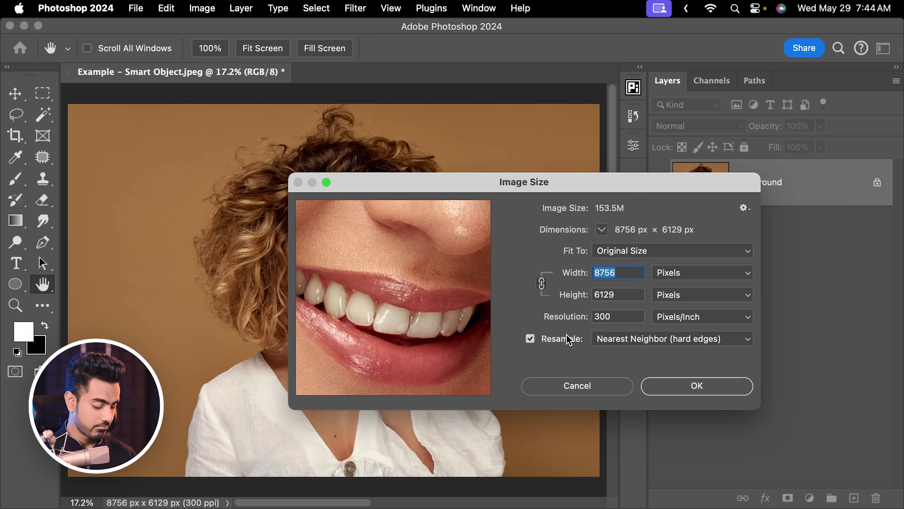
text(12000)
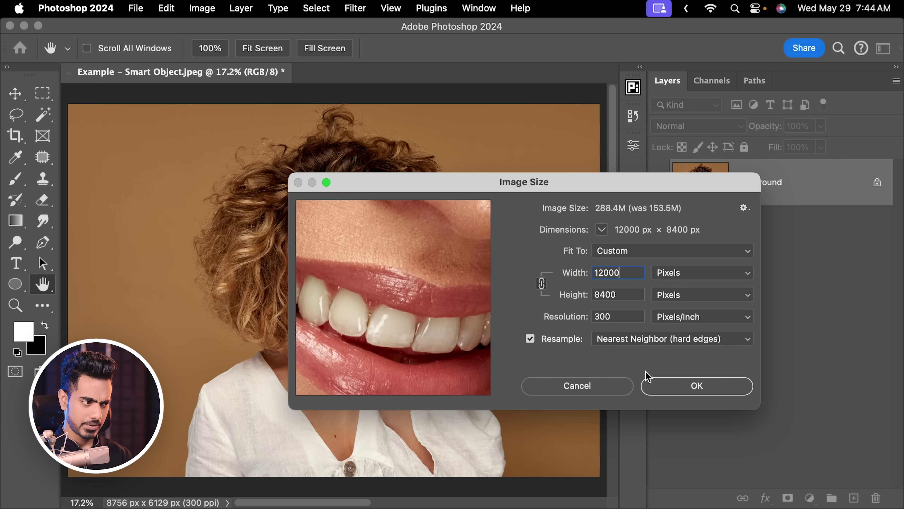
click(648, 340)
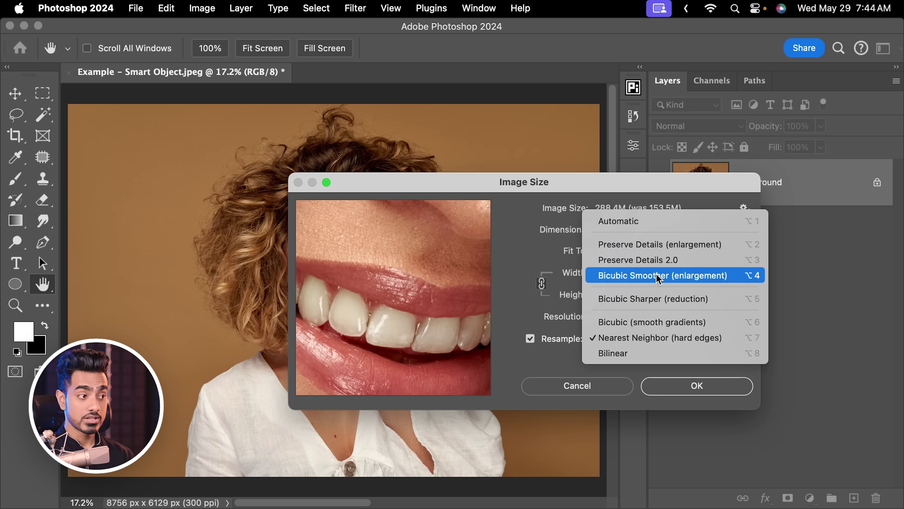
click(660, 262)
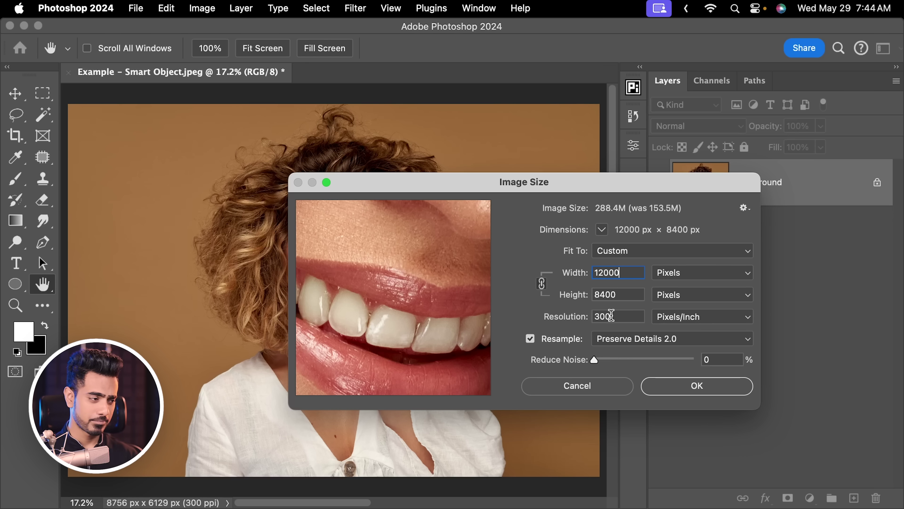
click(573, 391)
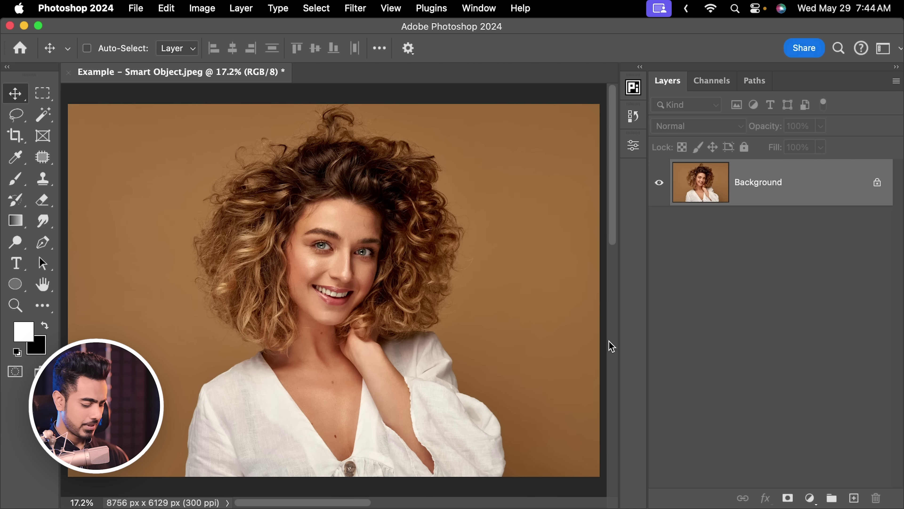
Duplicate the portrait as Layer 1 and convert that layer into a smart object
key(super+j)
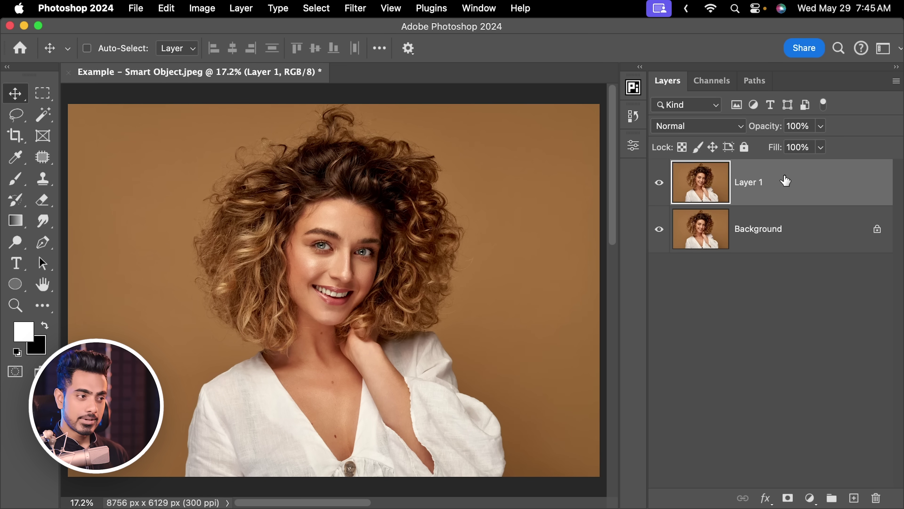
right_click(786, 181)
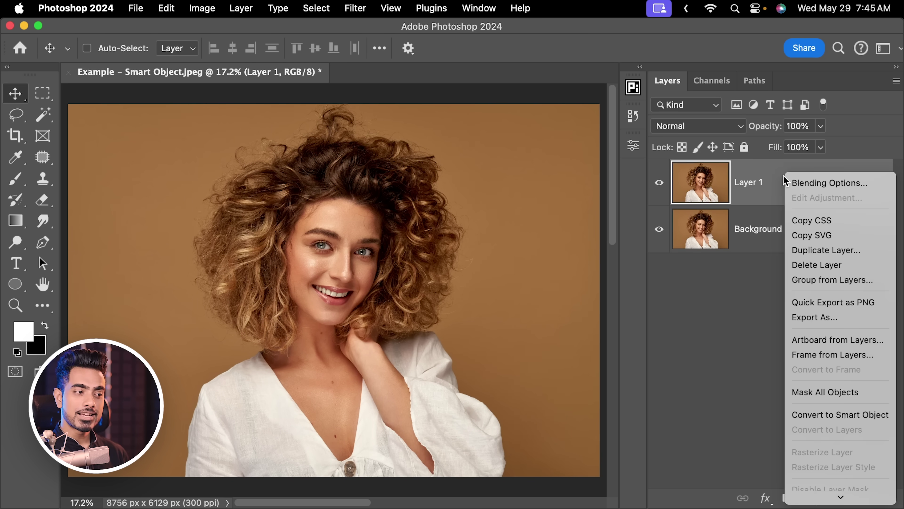
click(825, 416)
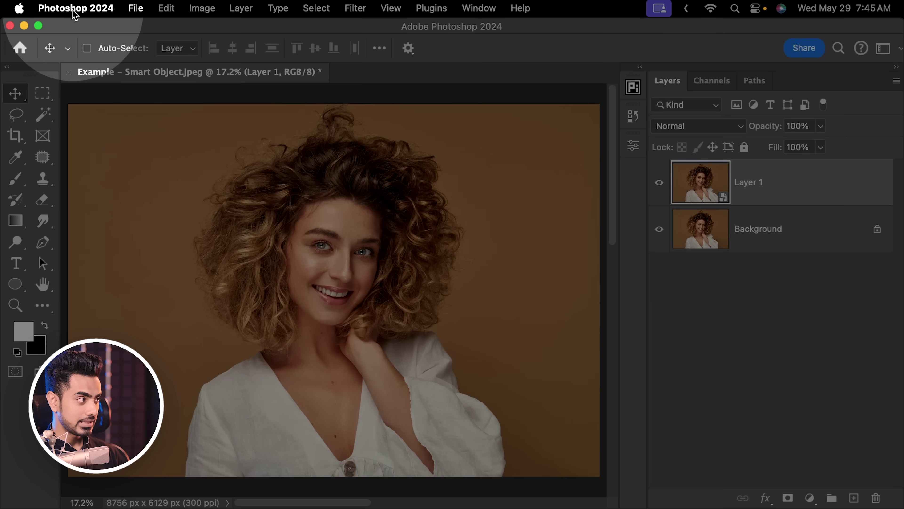
In Settings > General, switch Image Interpolation to Bicubic Automatic and save the preferences
click(75, 8)
mouse_move(76, 69)
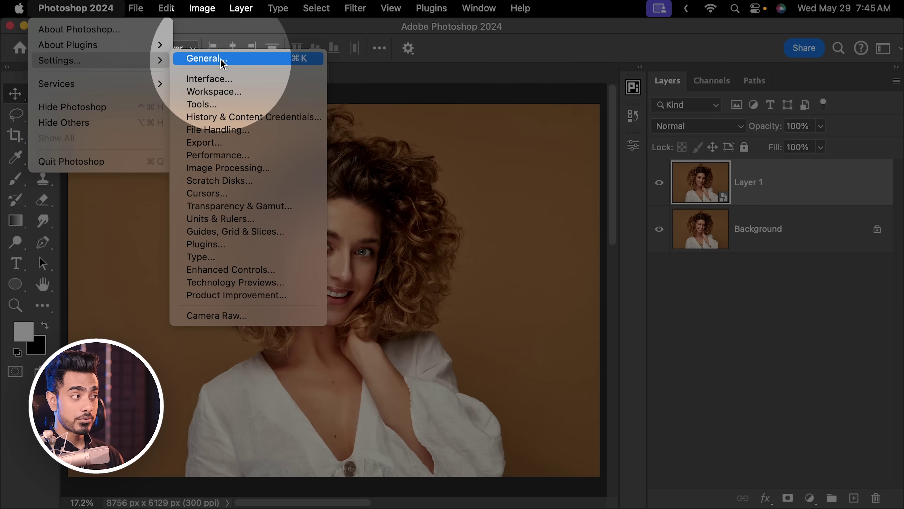
click(220, 60)
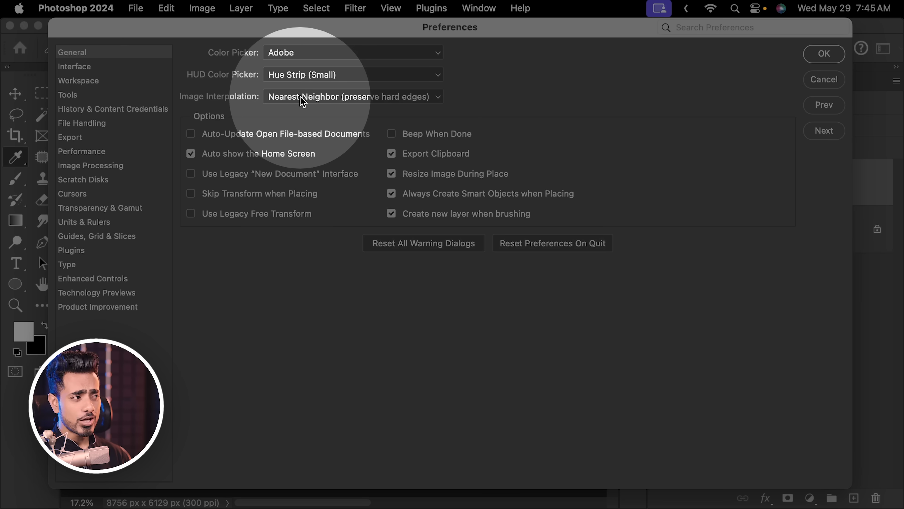
click(302, 101)
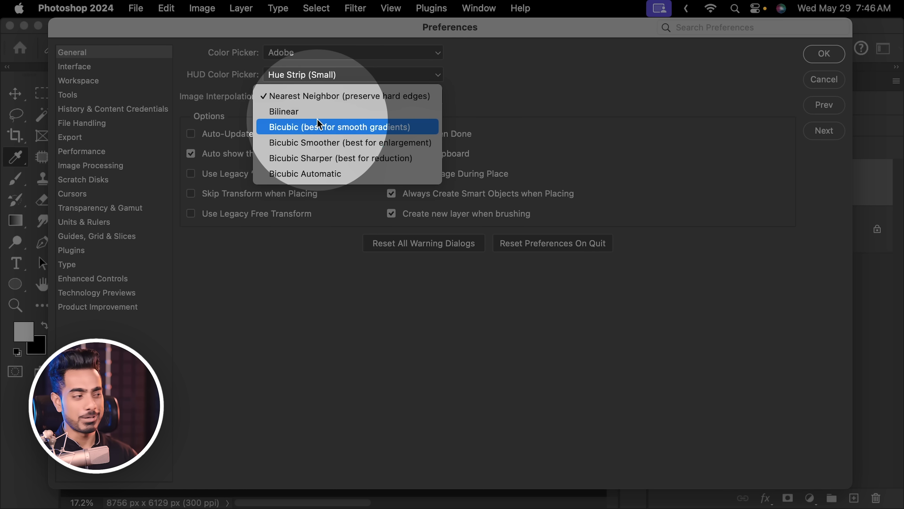
click(316, 174)
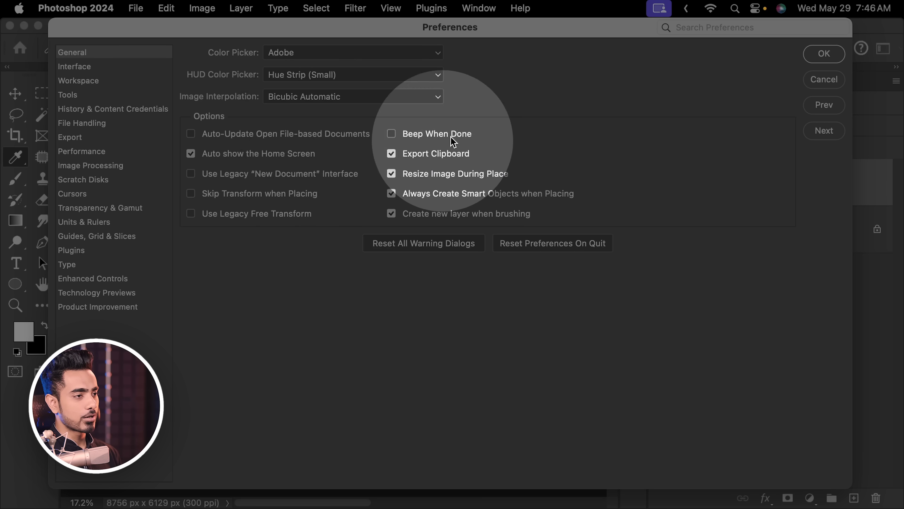
click(824, 54)
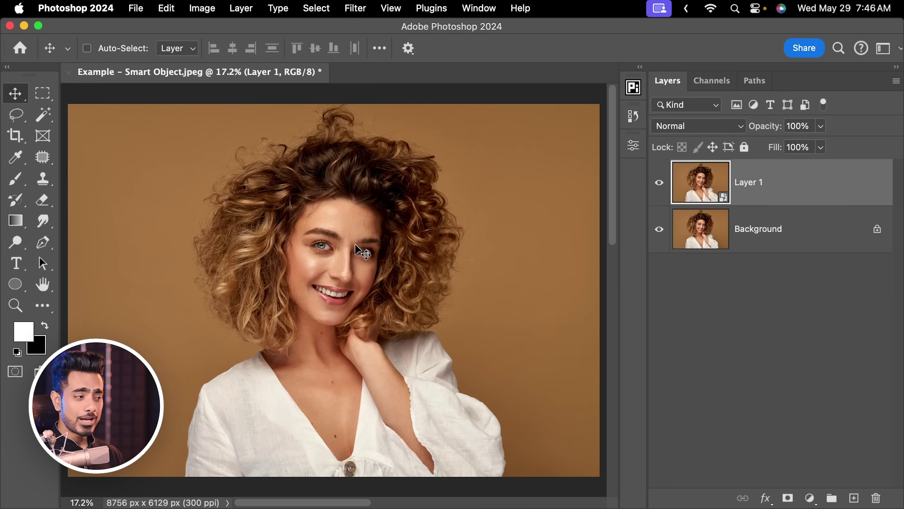
Scale Layer 1 to about 17% in the top-left corner, then zoom and pan to check its smoothness
key(super+t)
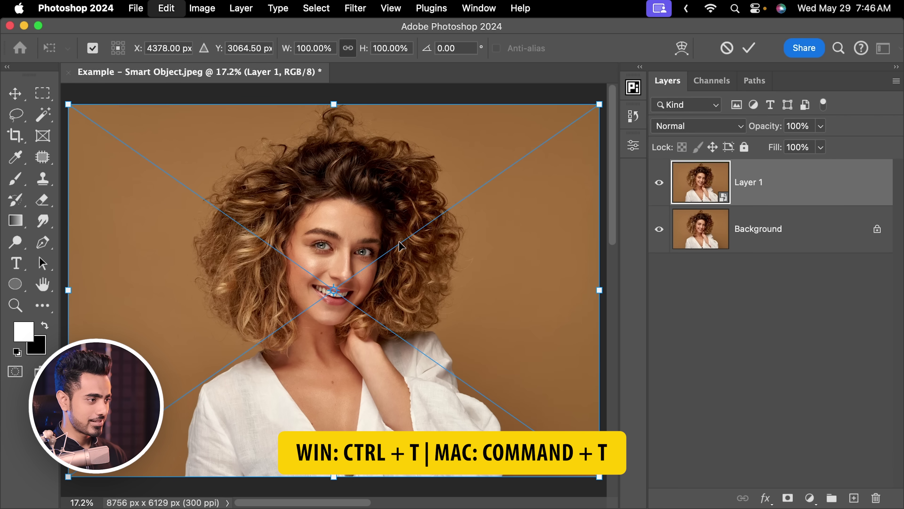
drag(599, 477, 160, 168)
key(Return)
scroll(331, 255, up, 10)
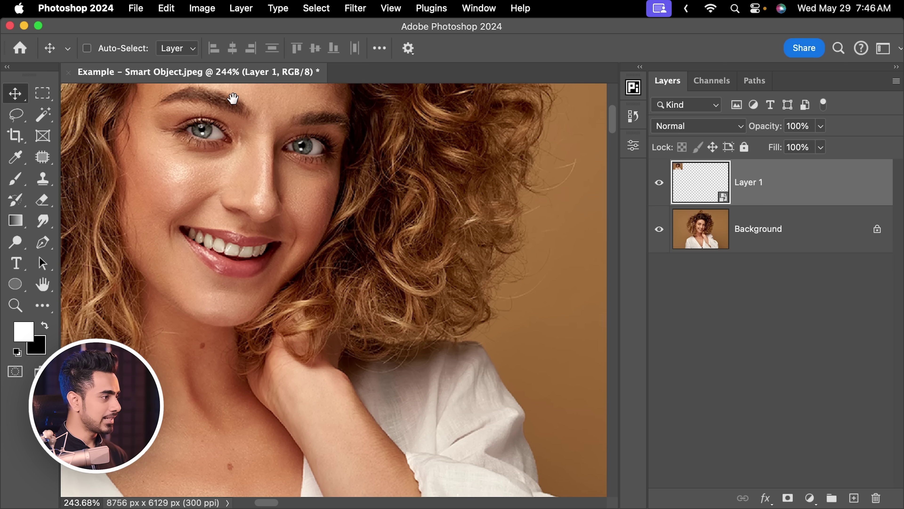
drag(233, 95, 280, 177)
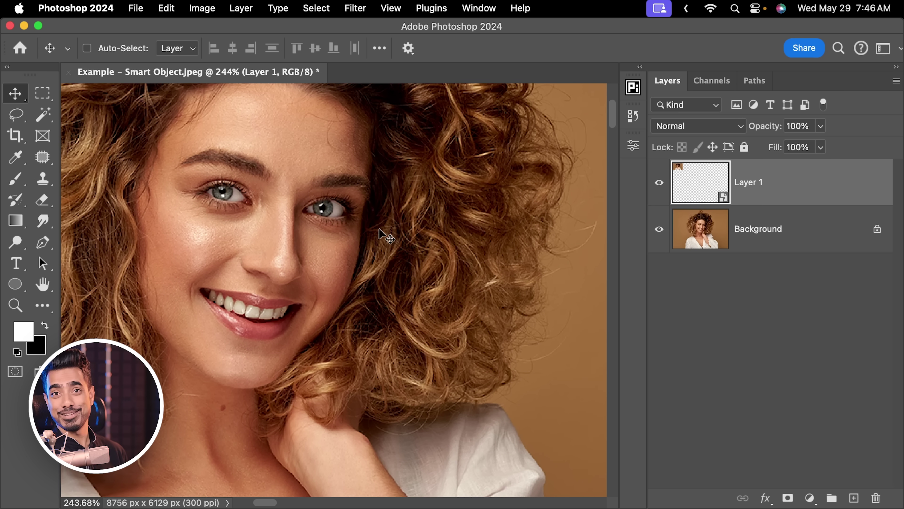